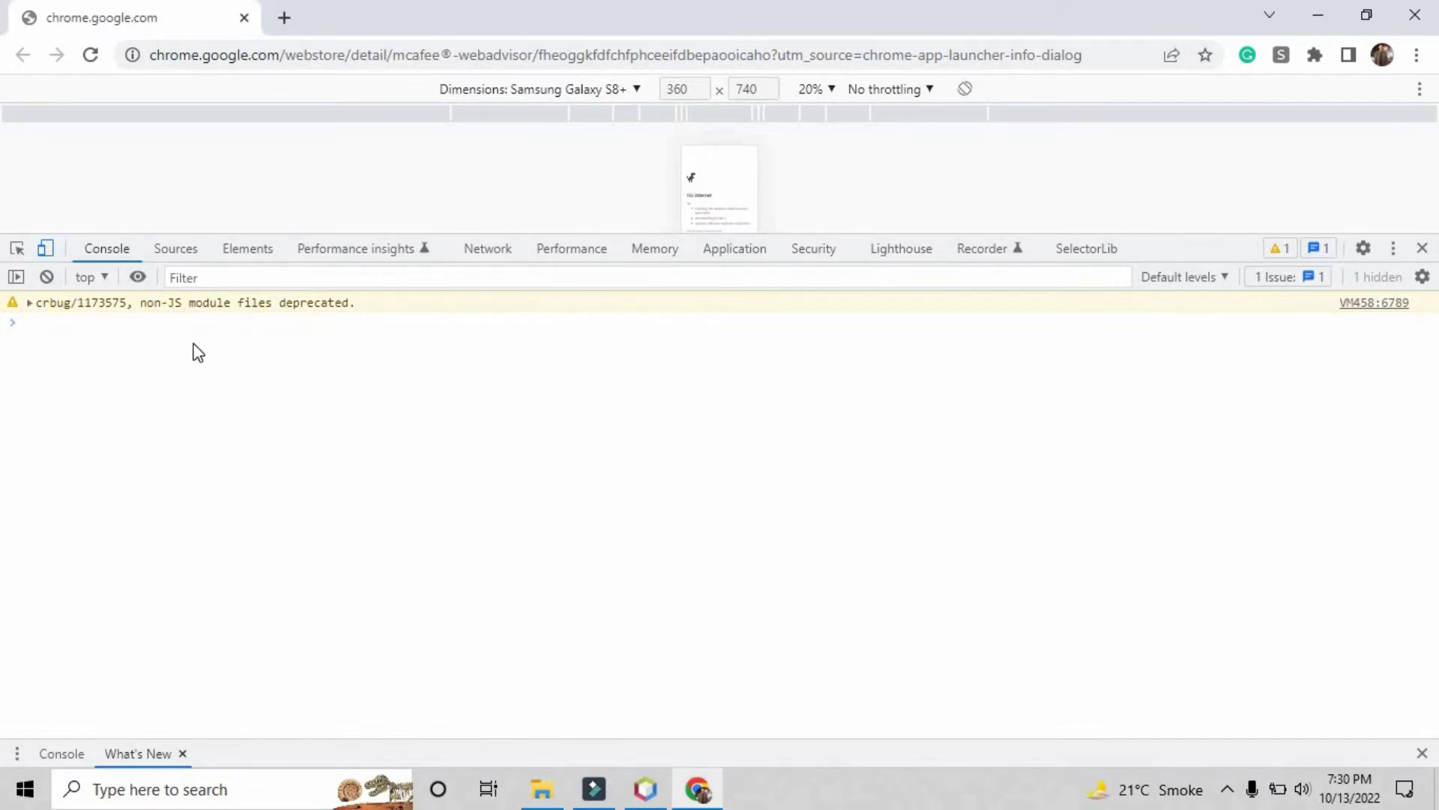
text(fun)
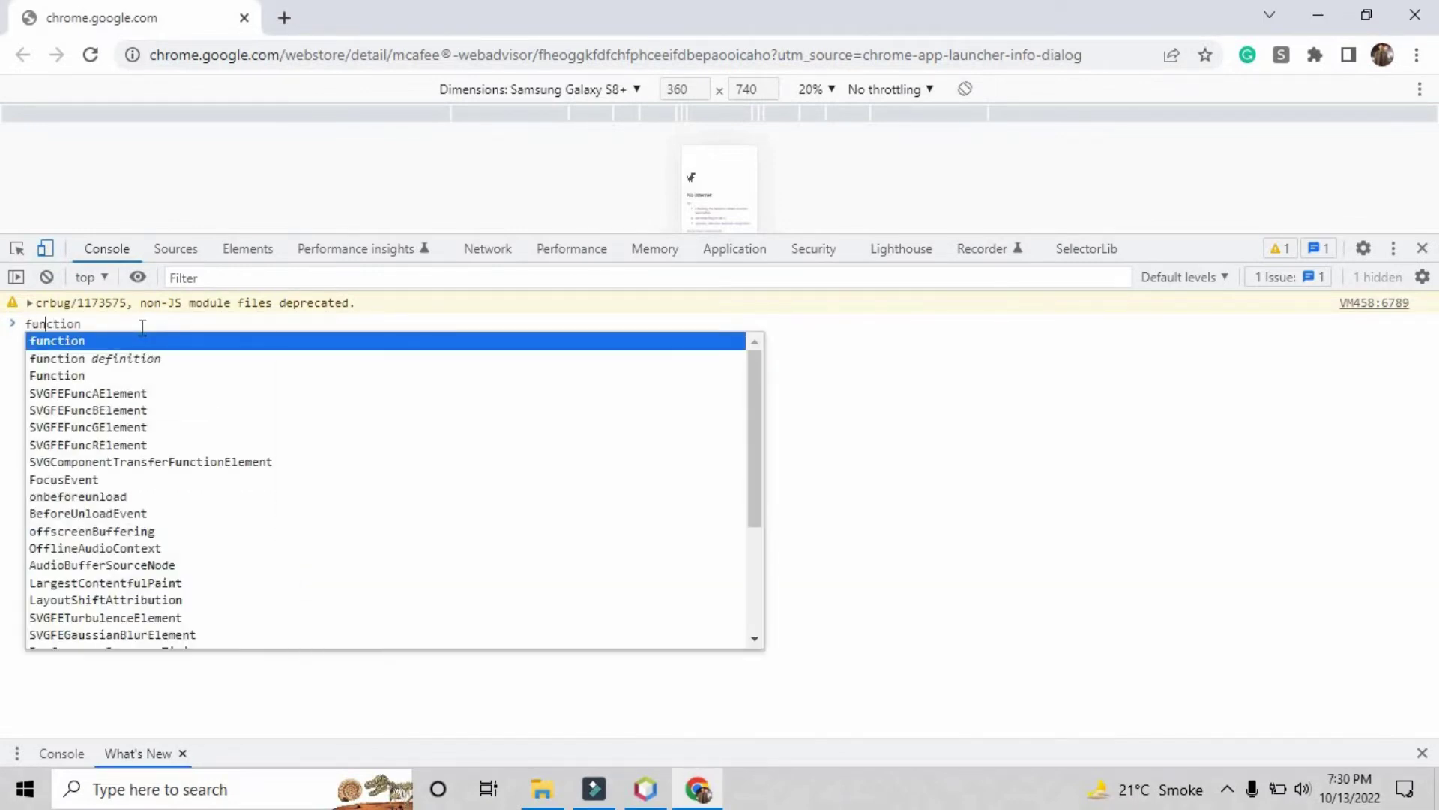
key(Tab)
text(ge)
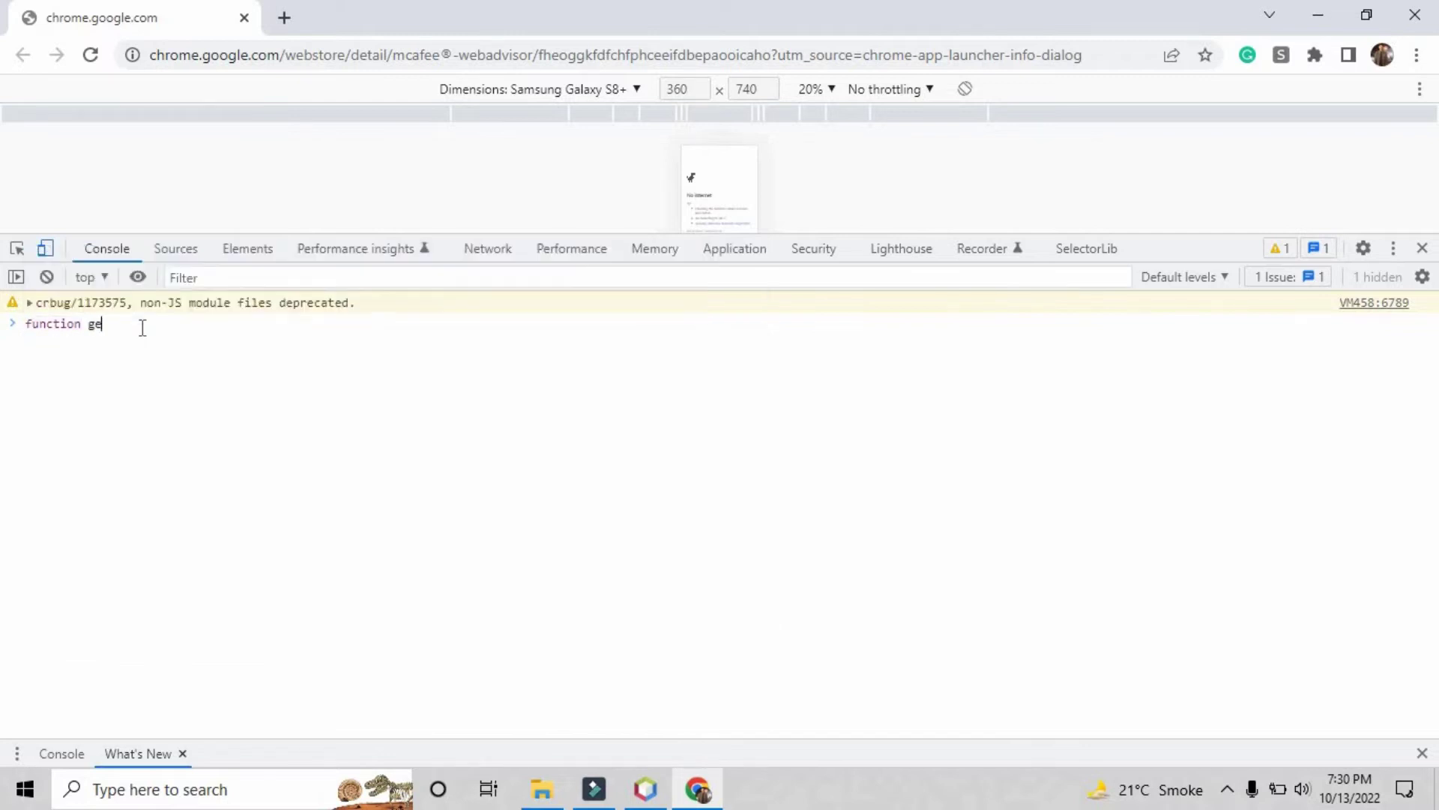
text(n(){})
key(Return)
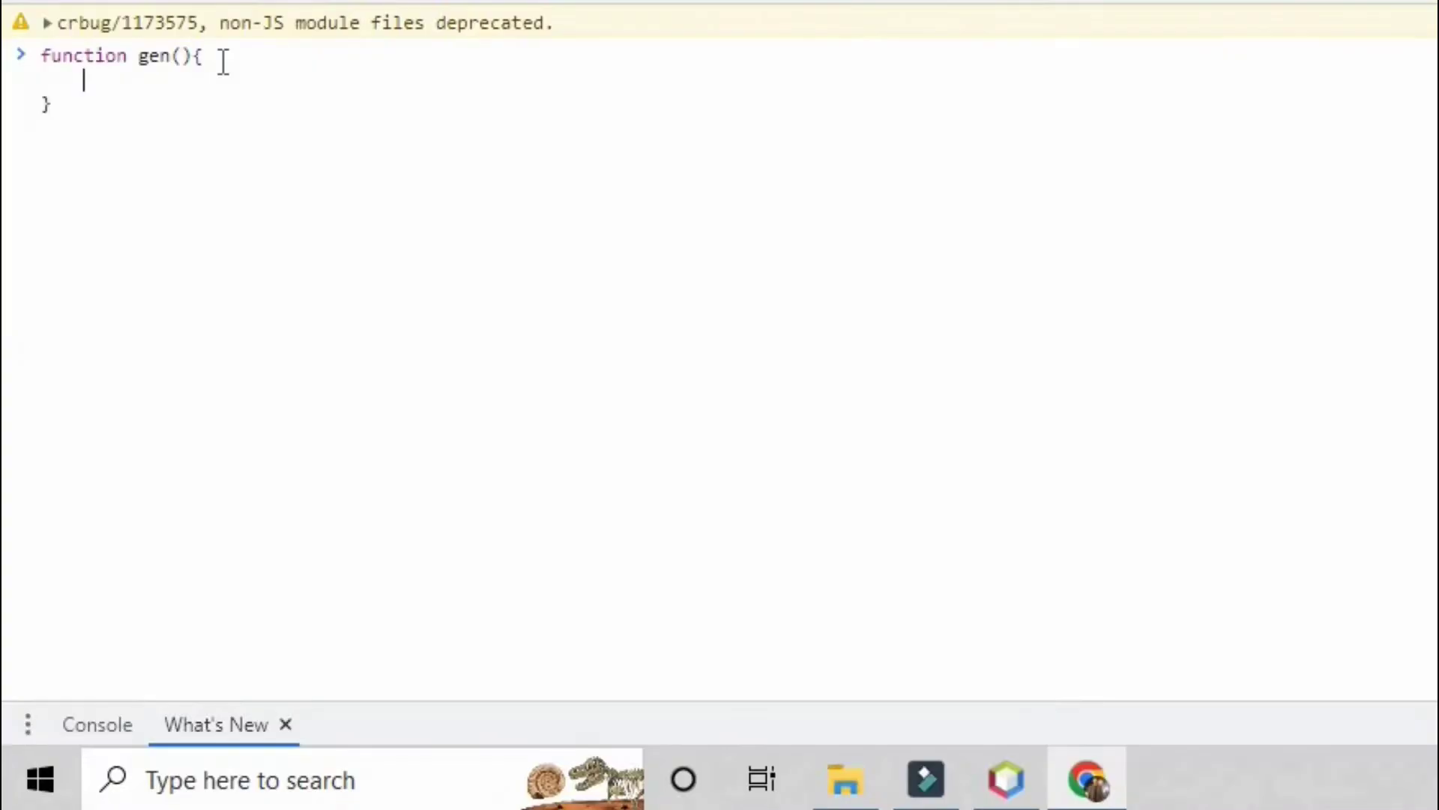
text(var d=)
text('0123456789)
key(Right)
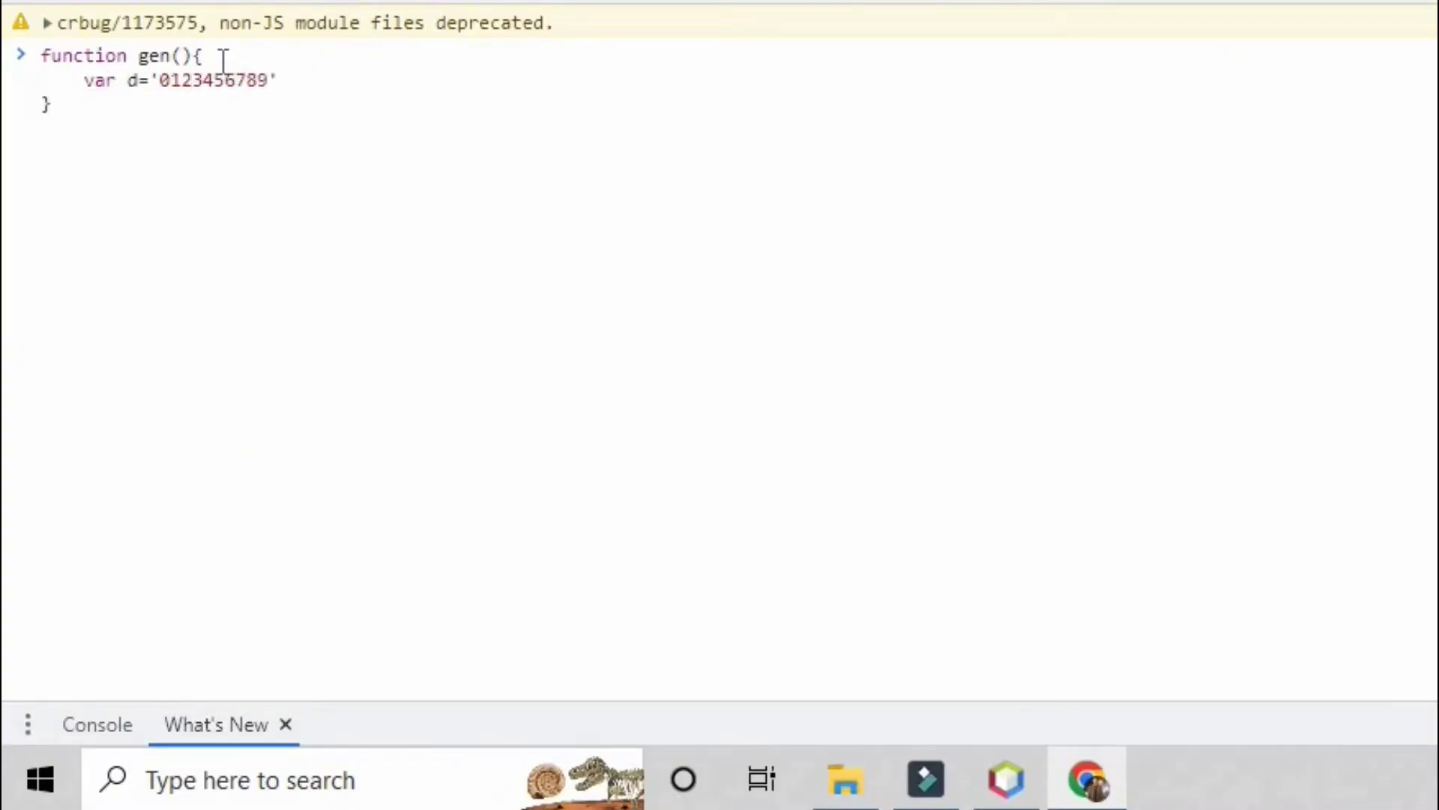
text(;)
key(Return)
text(let ot)
text(p='';)
key(Return)
text(for())
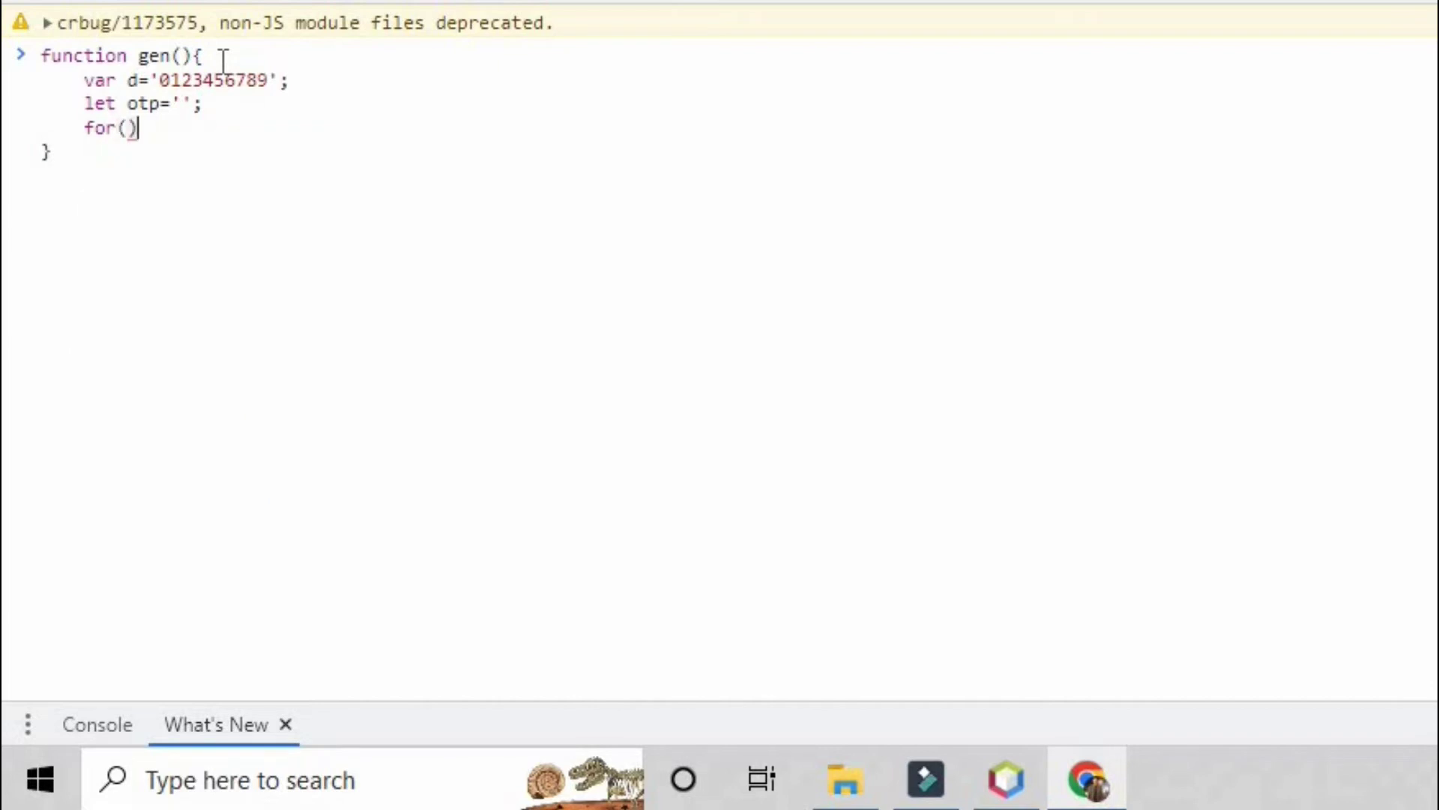
text(let i=0;i<)
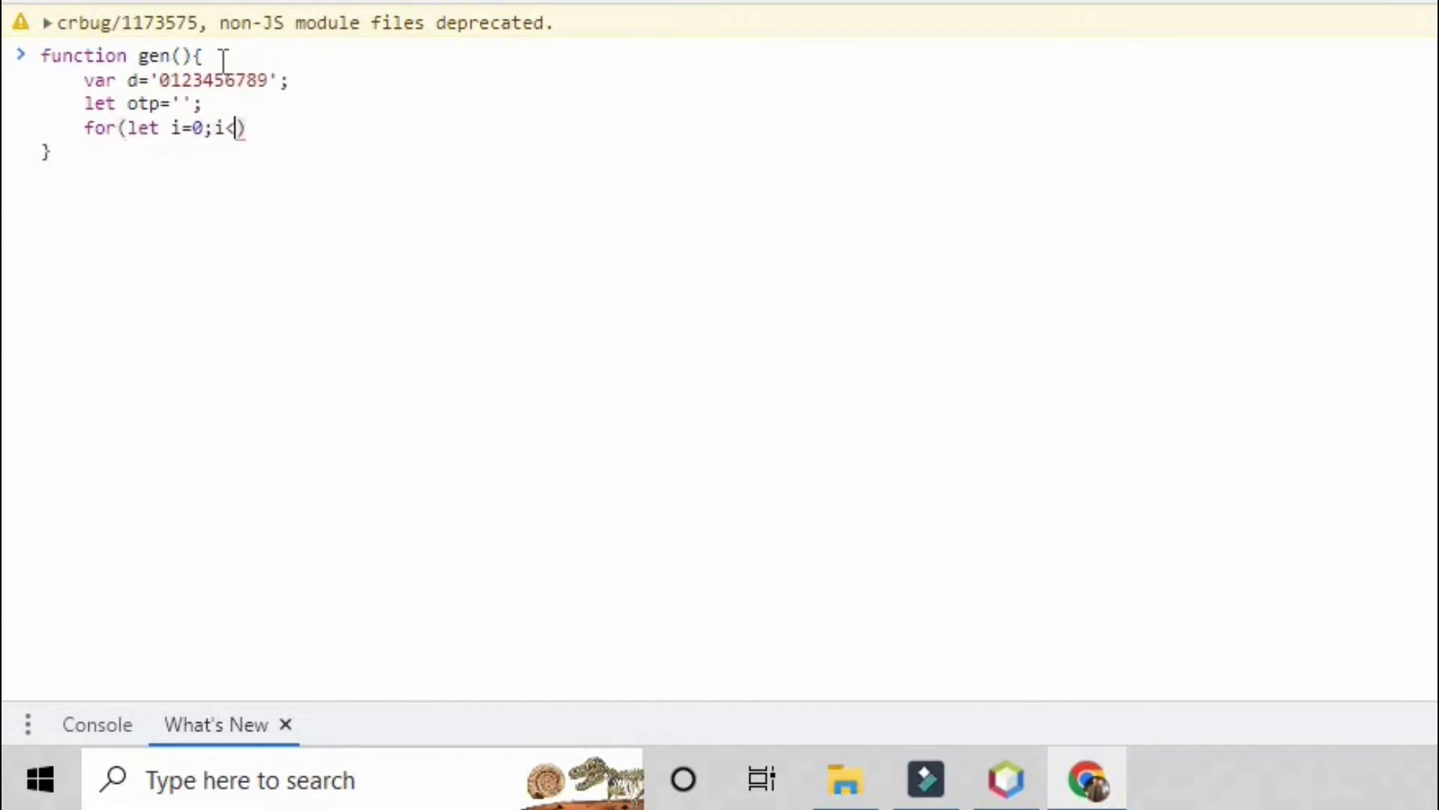
text(5;i++)
Write the loop for(let i=0;i<5;i++) appending d[Math.floor(Math.random()*10)] to otp.
key(Right)
text({})
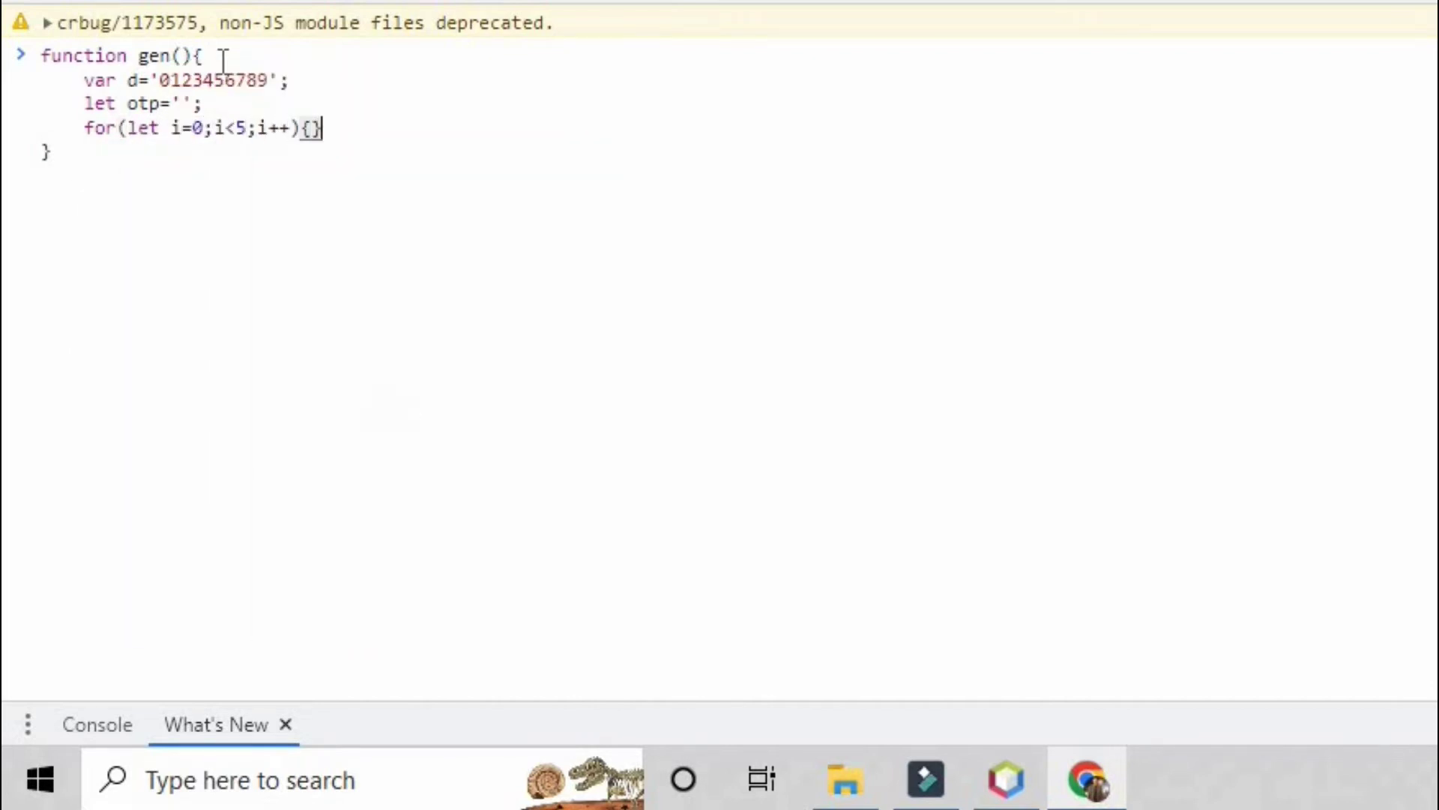
key(Left)
key(Return)
text(otp )
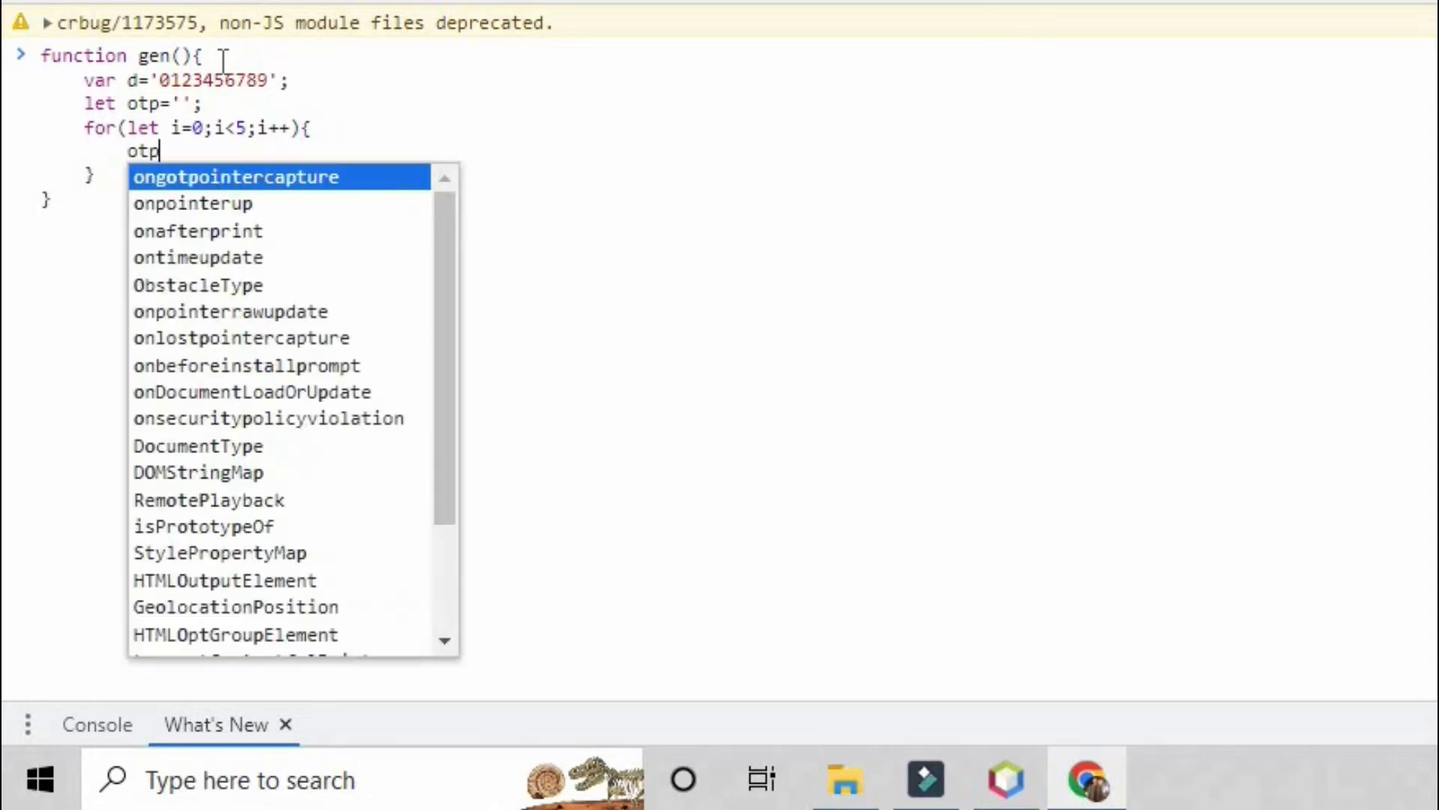
text(+=d)
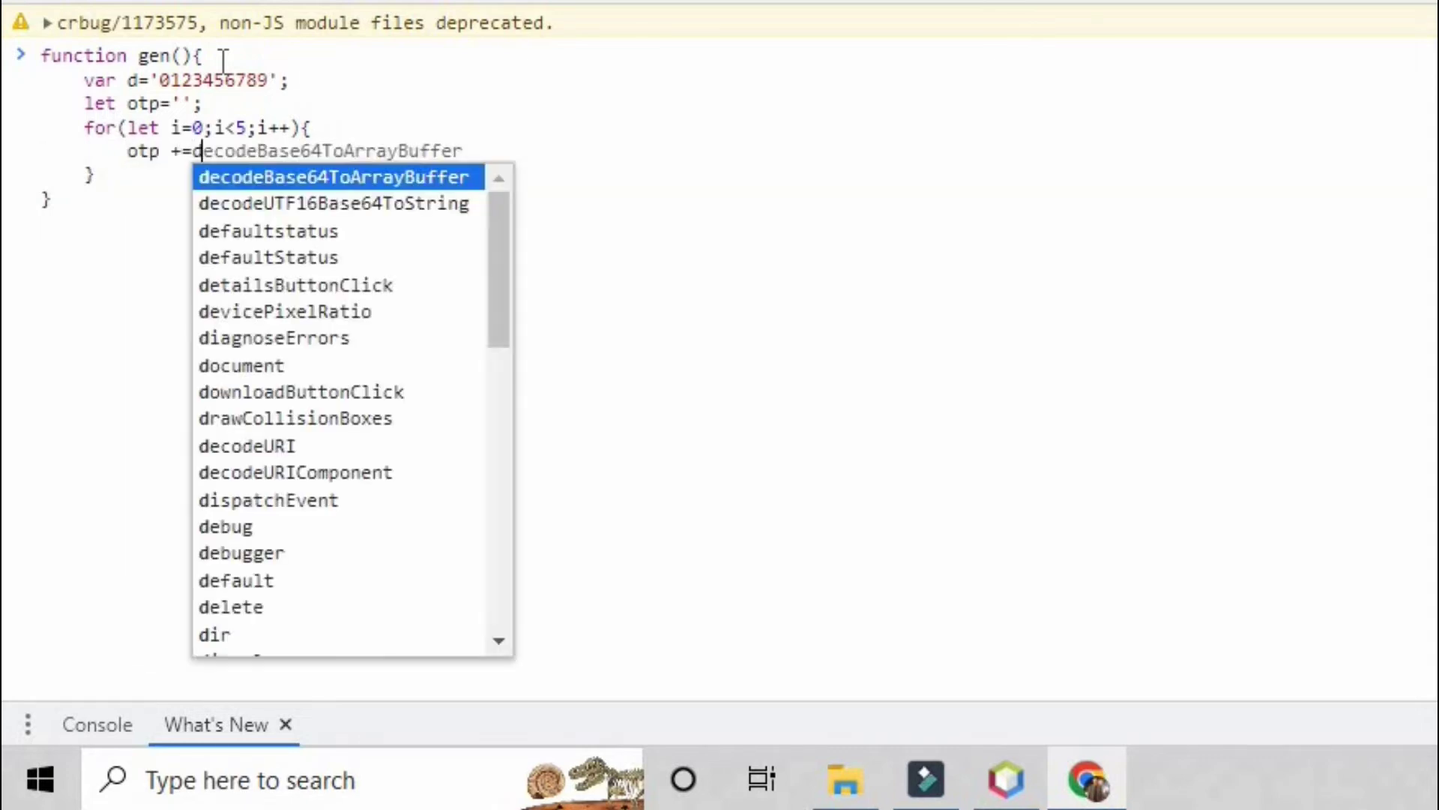
text([])
key(Left)
text(Math)
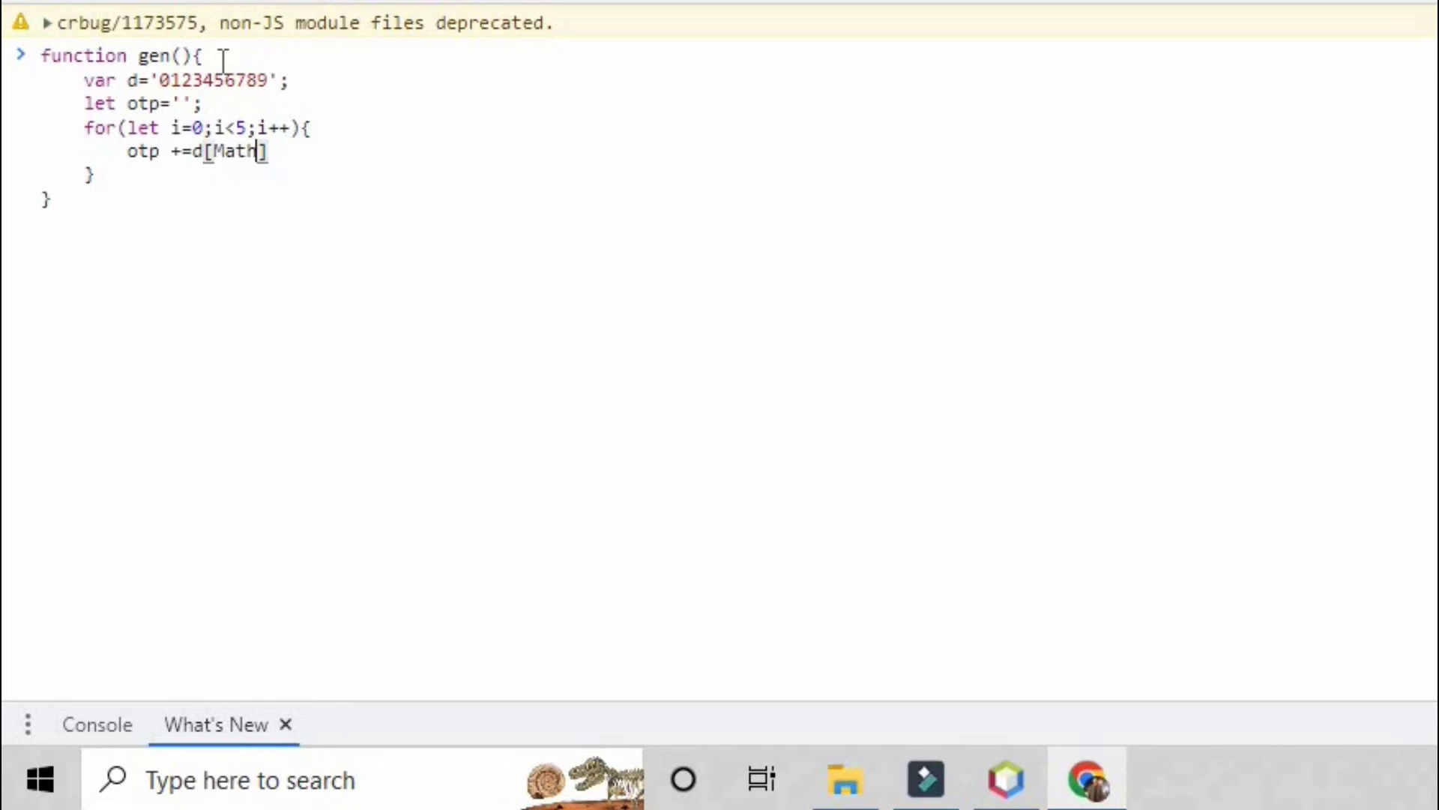
text(.floor()
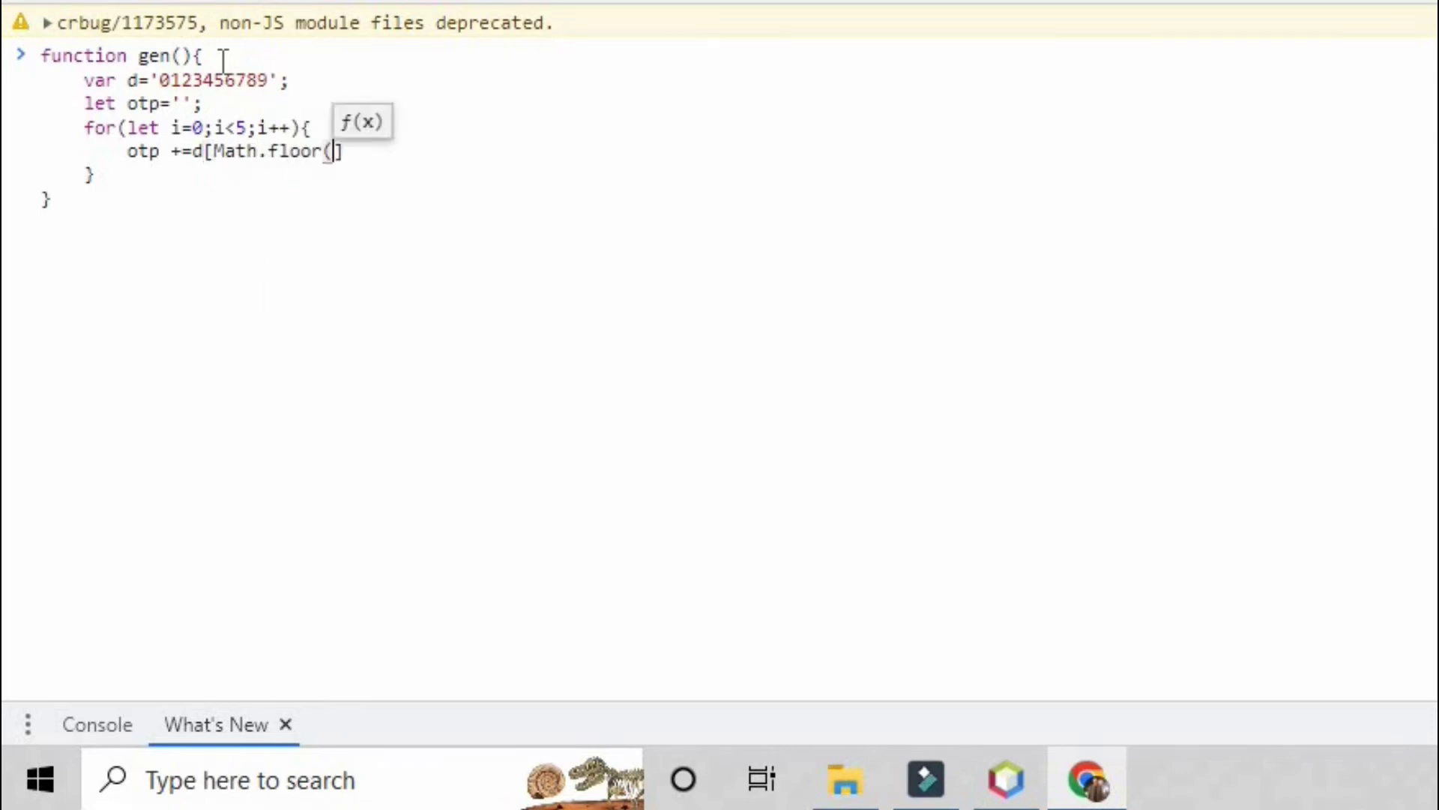
text(Math.)
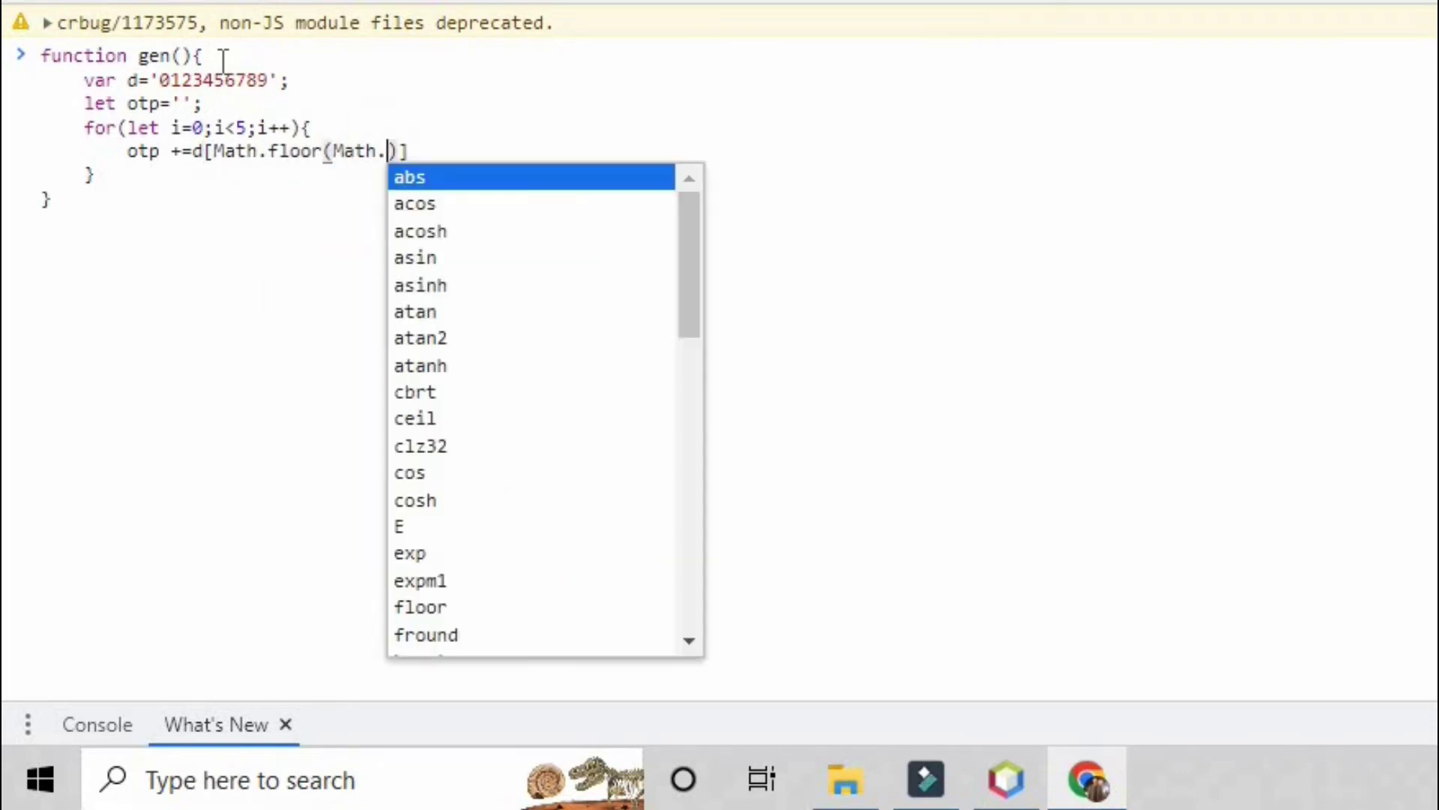
text(Ra)
key(Tab)
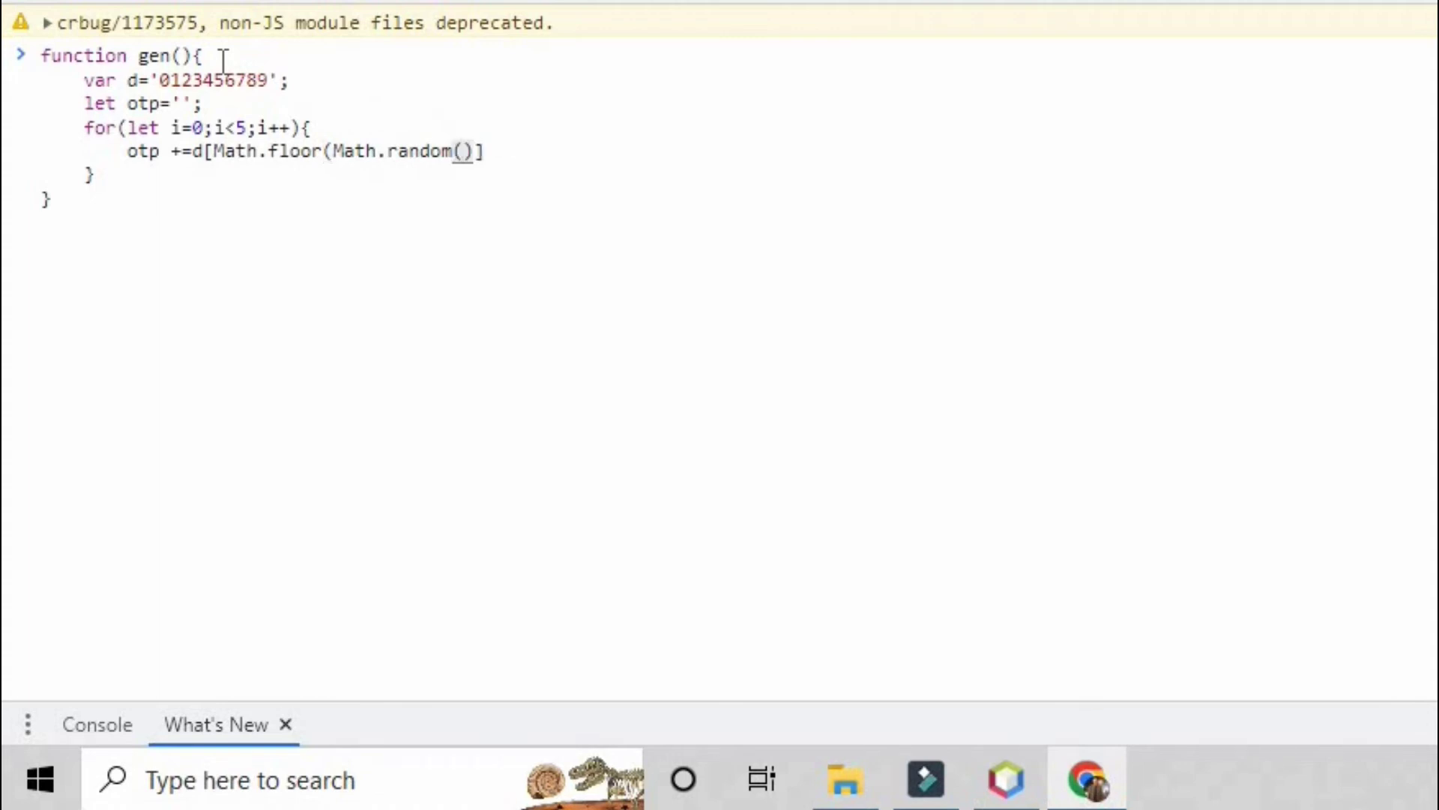
text(()*10];)
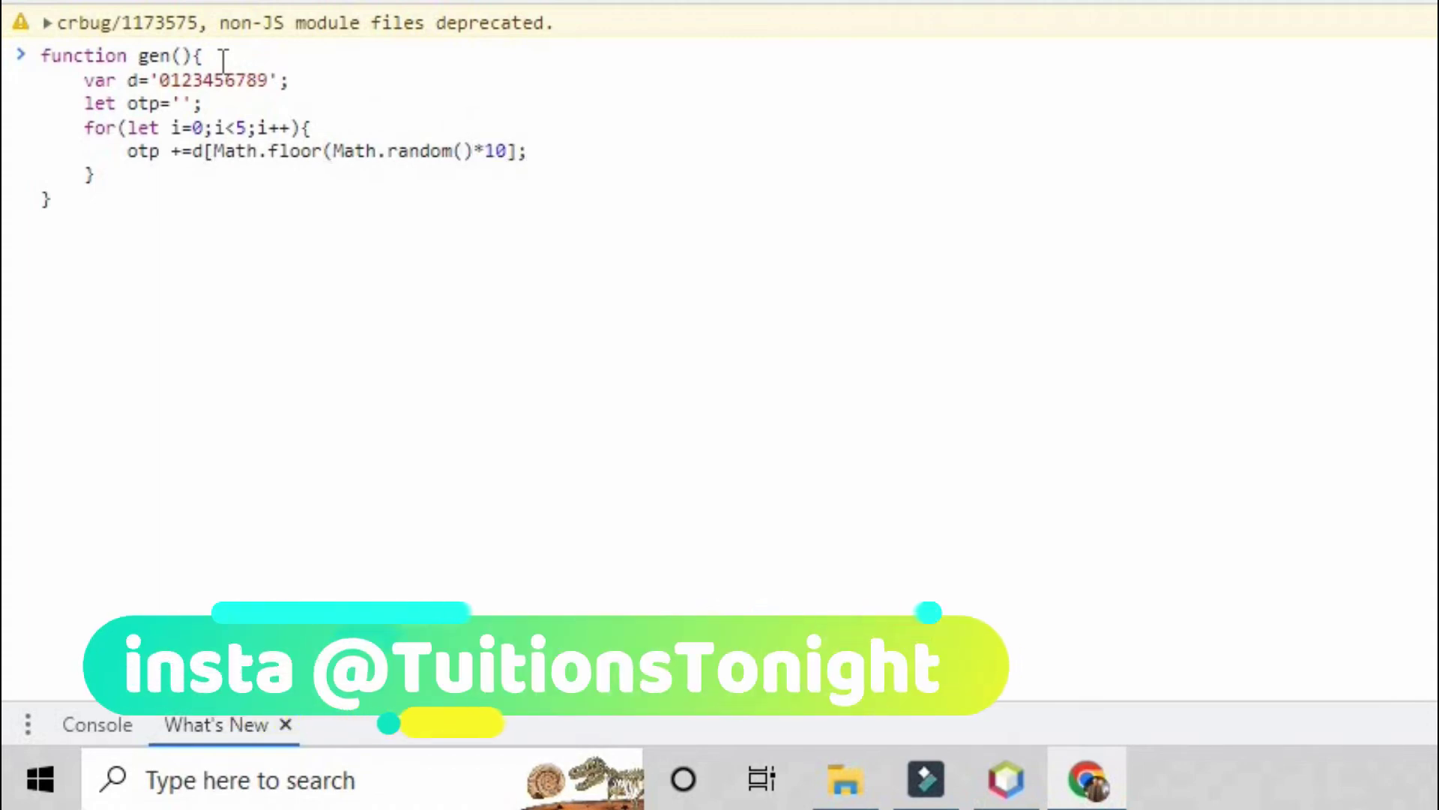
key(Left)
key(Left)
text())
key(End)
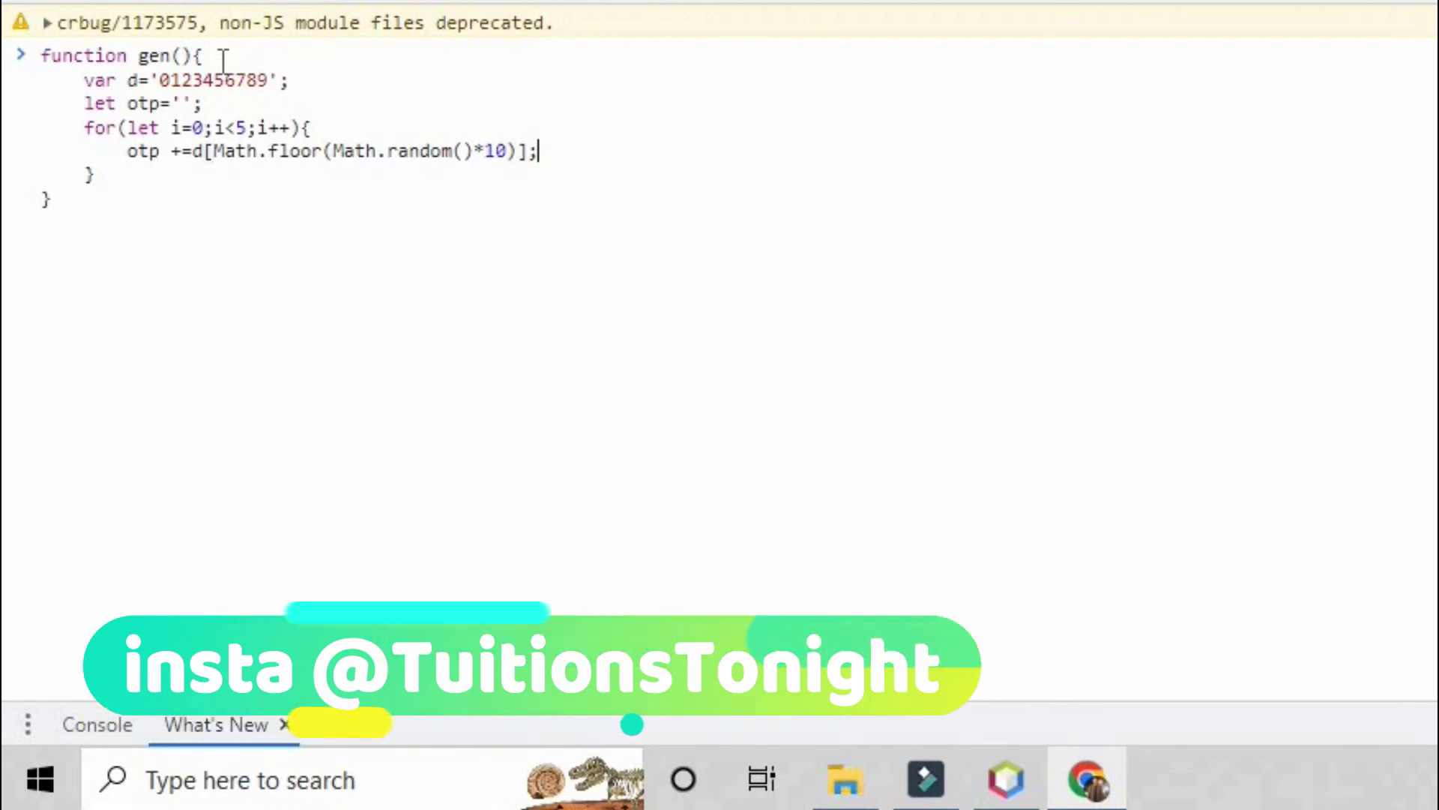
key(Return)
Add 'return otp;' after the loop and start a gen() call below the function.
key(Down)
key(End)
key(Return)
text(re)
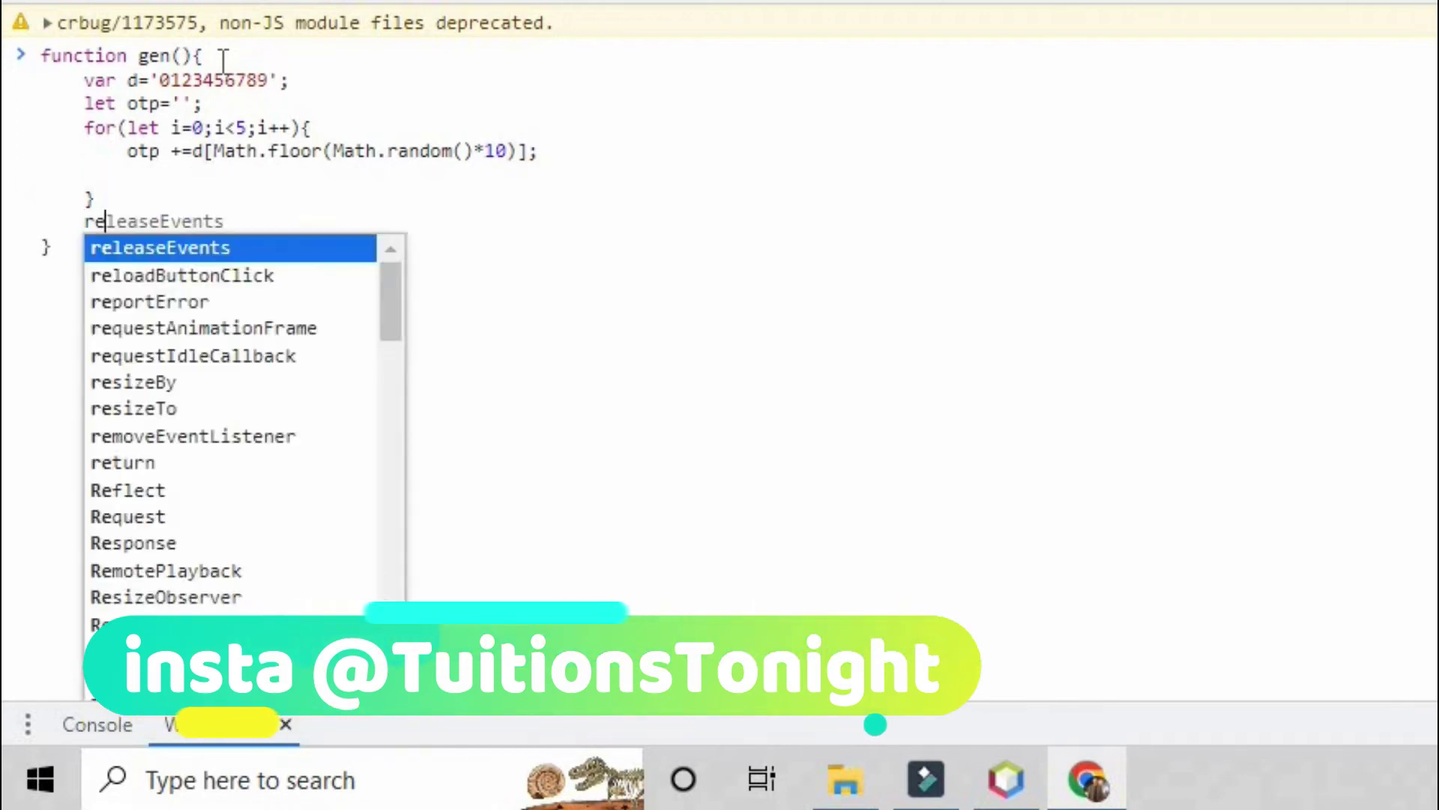
text(turn otp;)
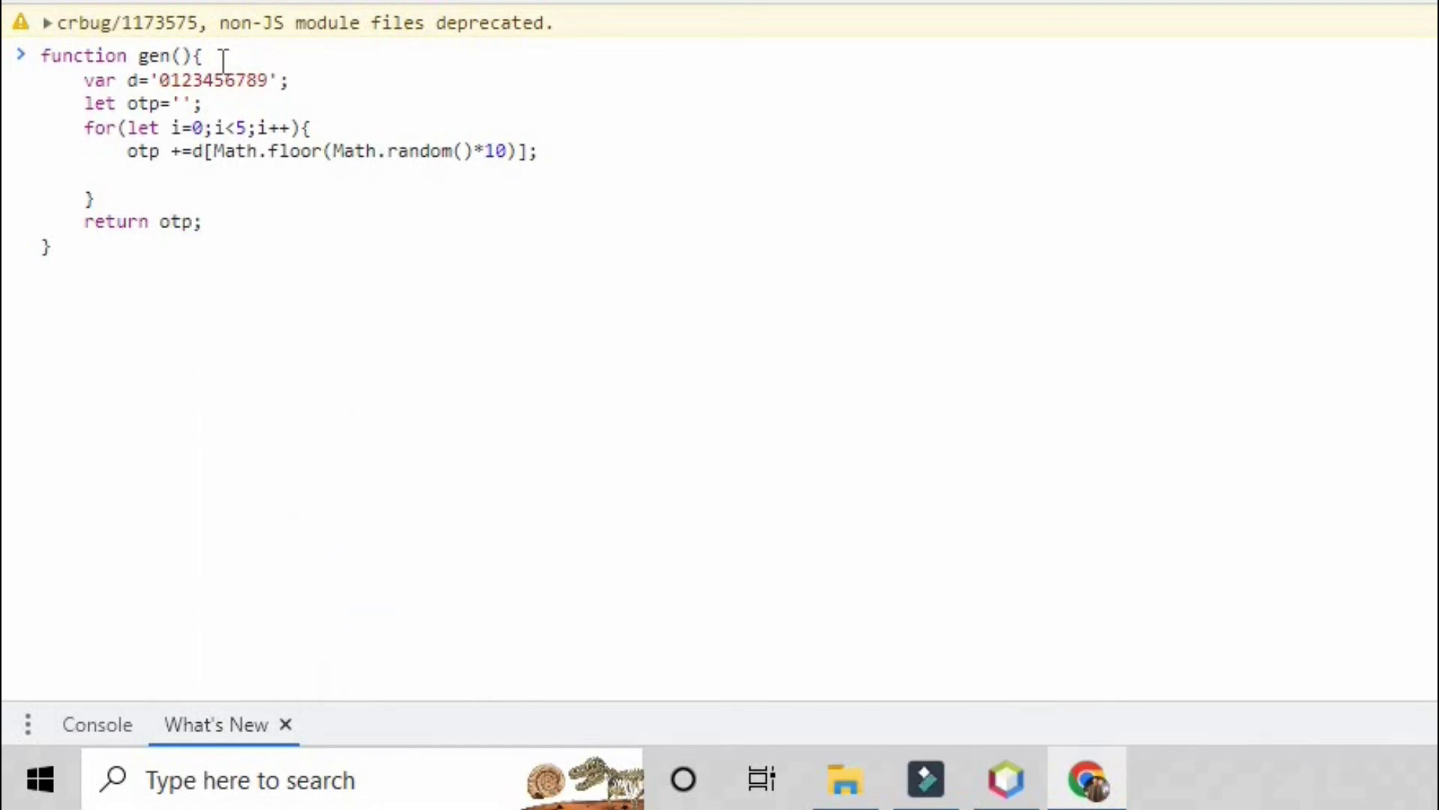
key(Down)
key(End)
key(Return)
text(ge)
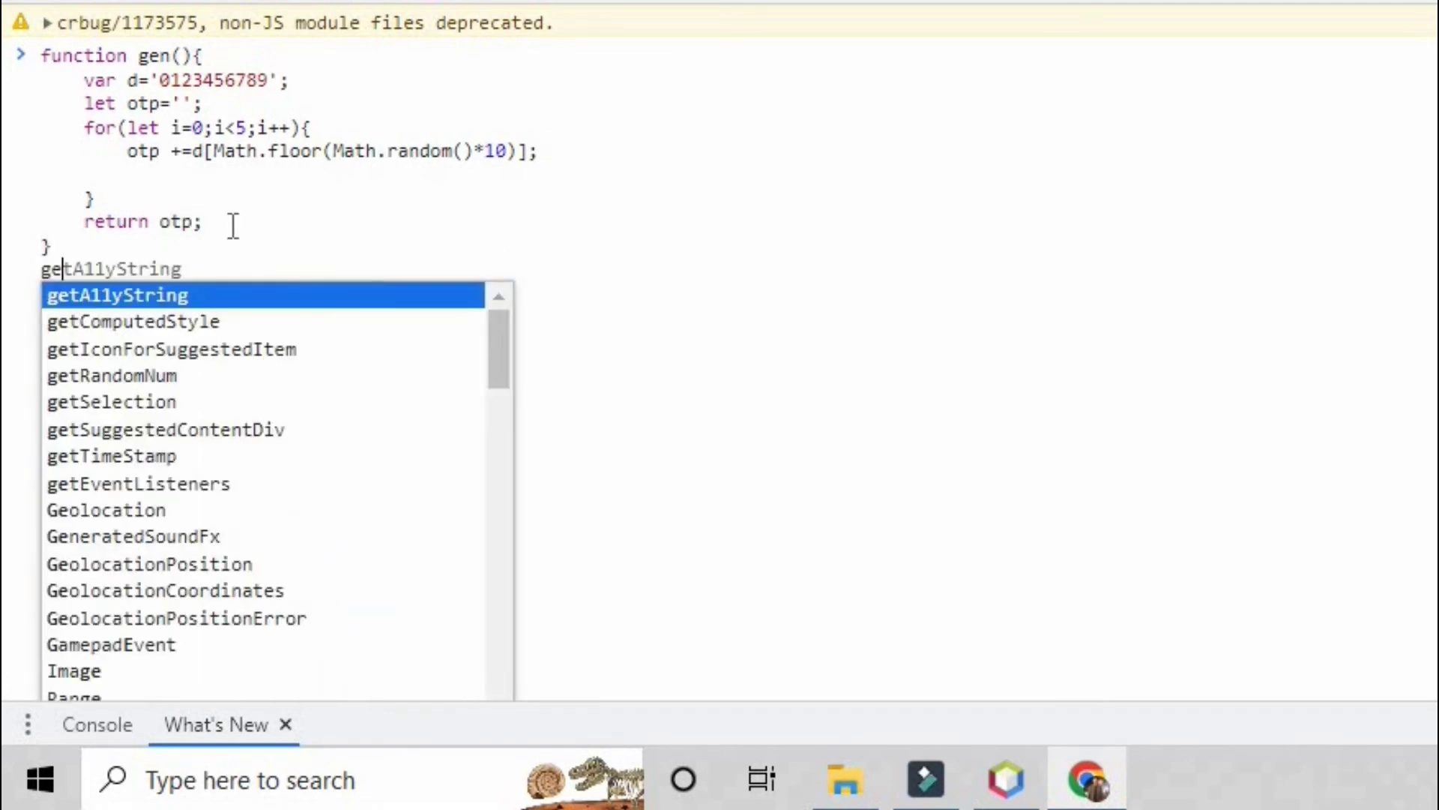
text(n();)
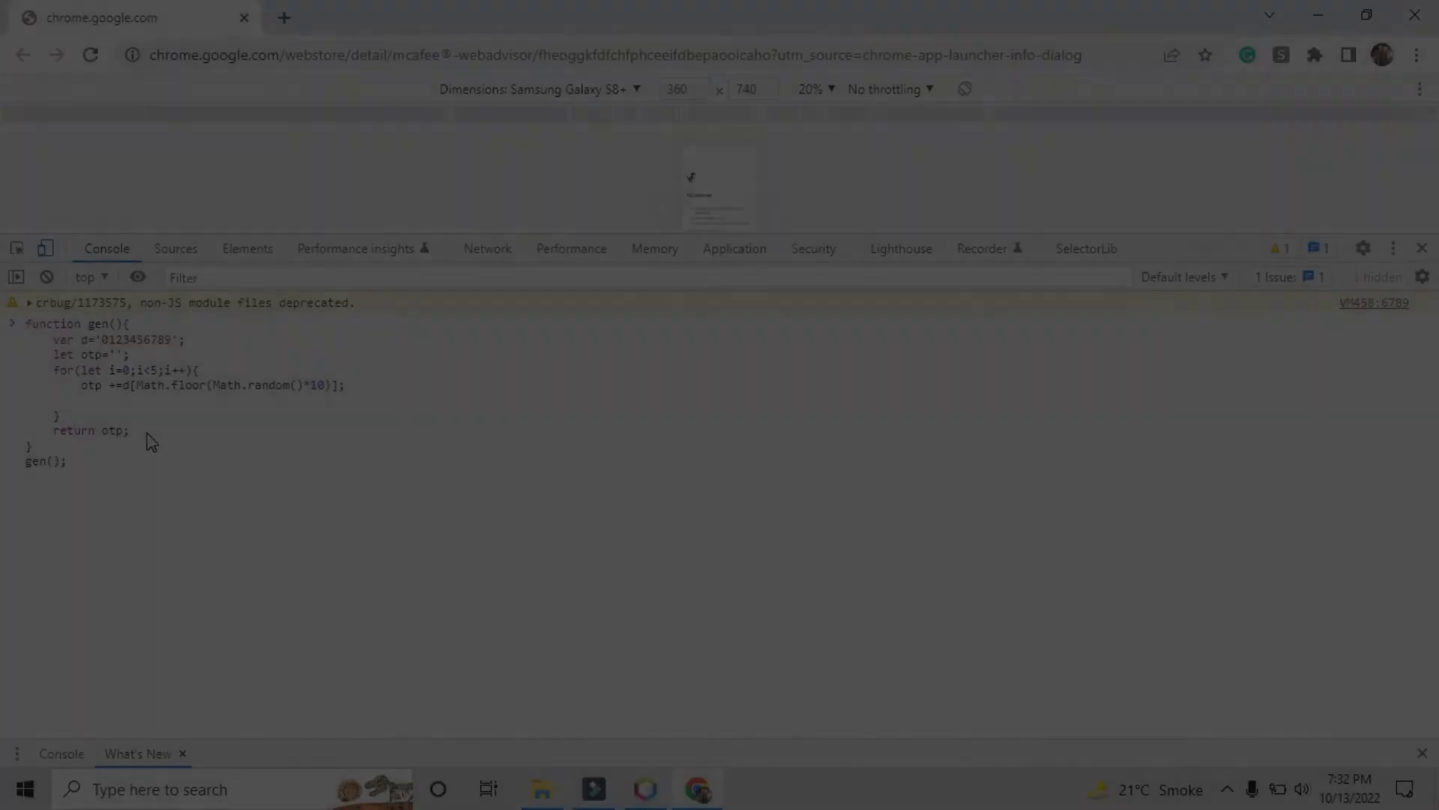
Run gen() three times, producing OTPs 43343, 25301 and 62552.
key(Return)
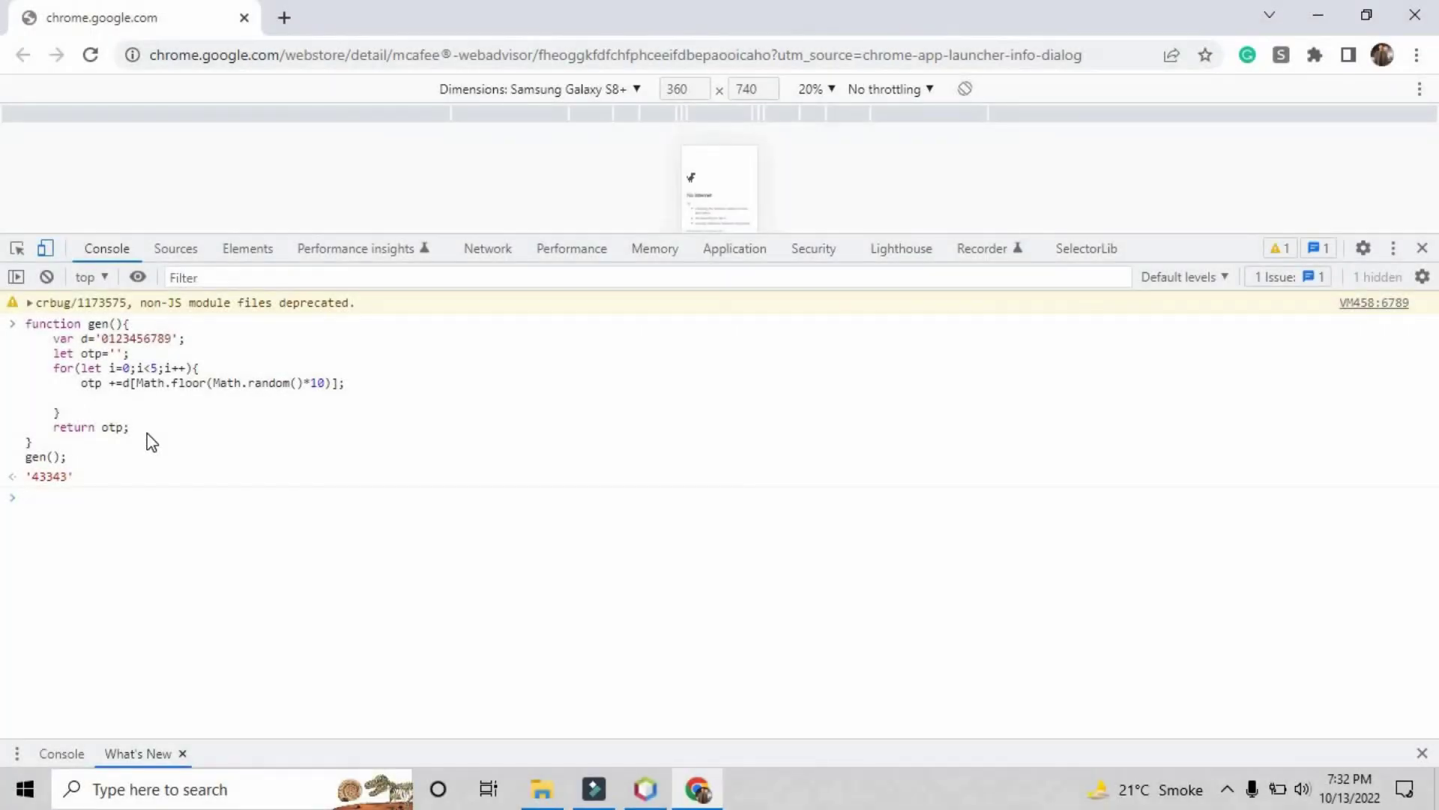
key(Up)
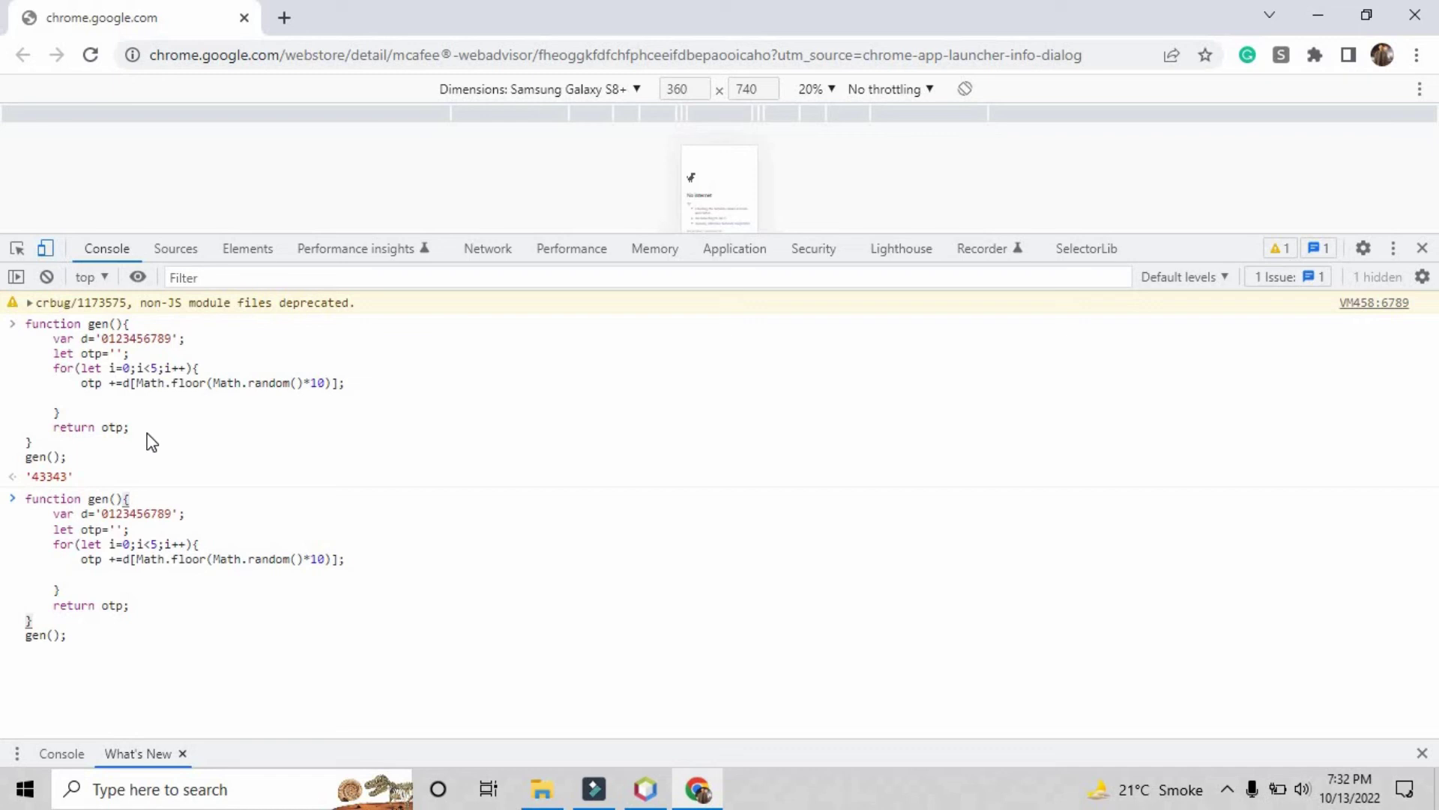
key(Return)
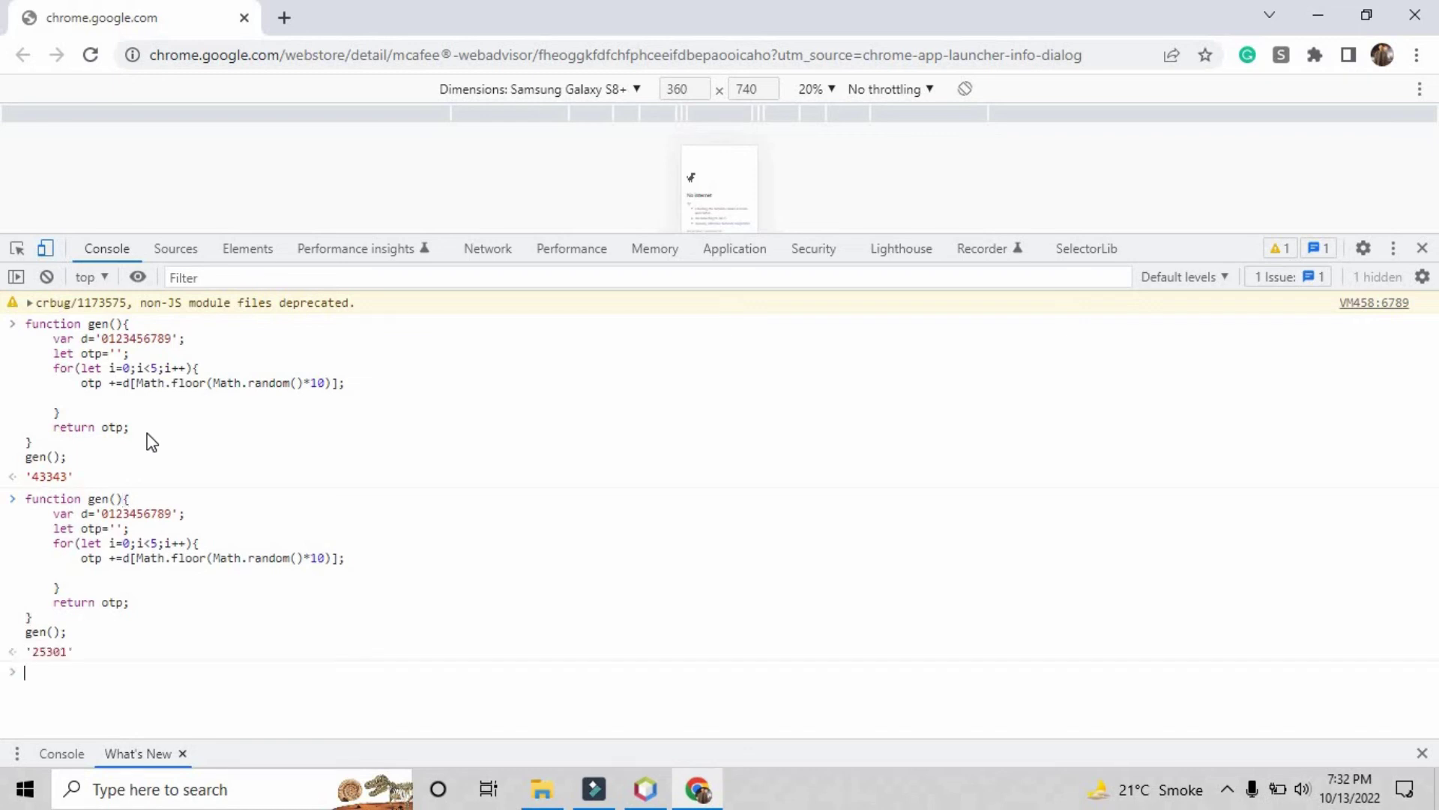
key(Up)
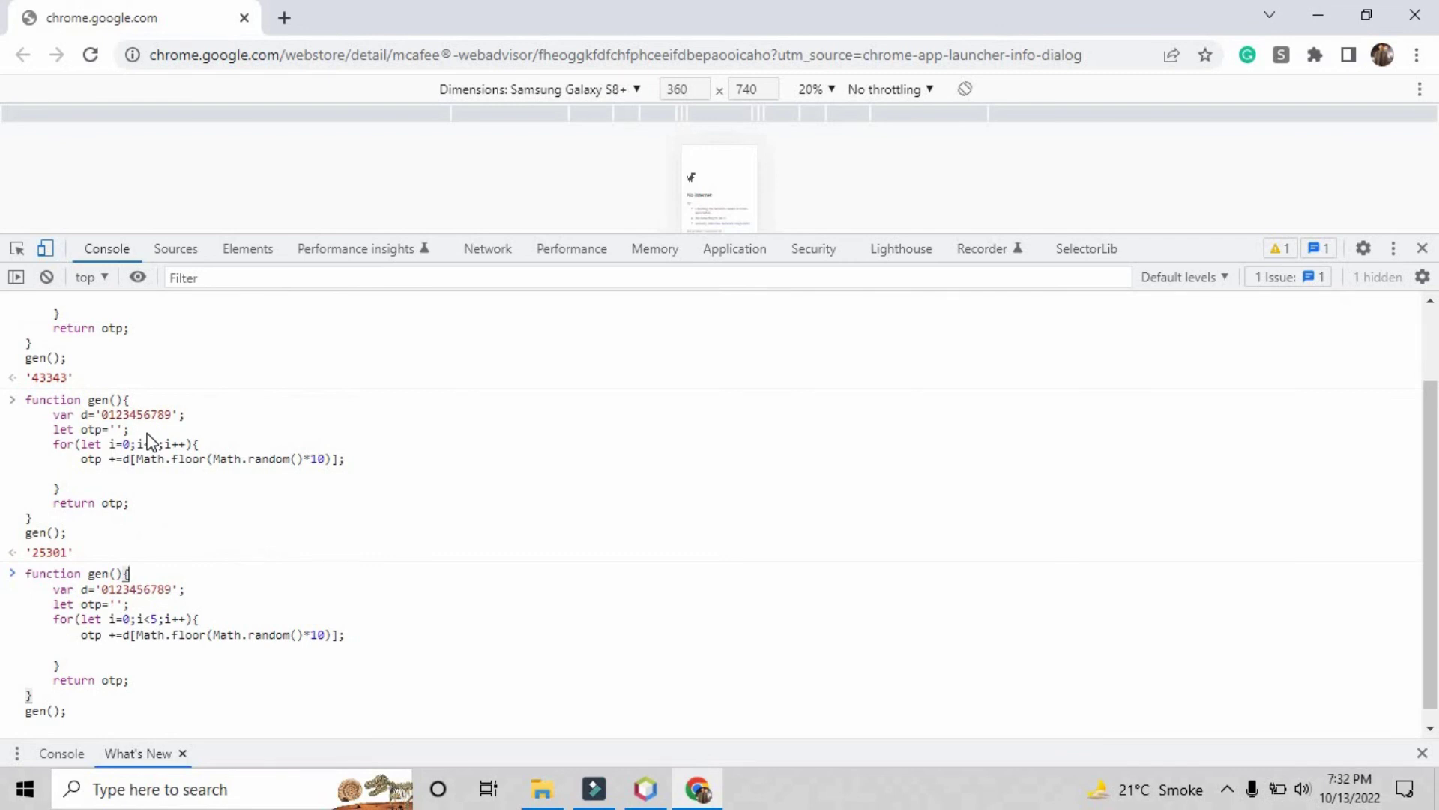
key(Return)
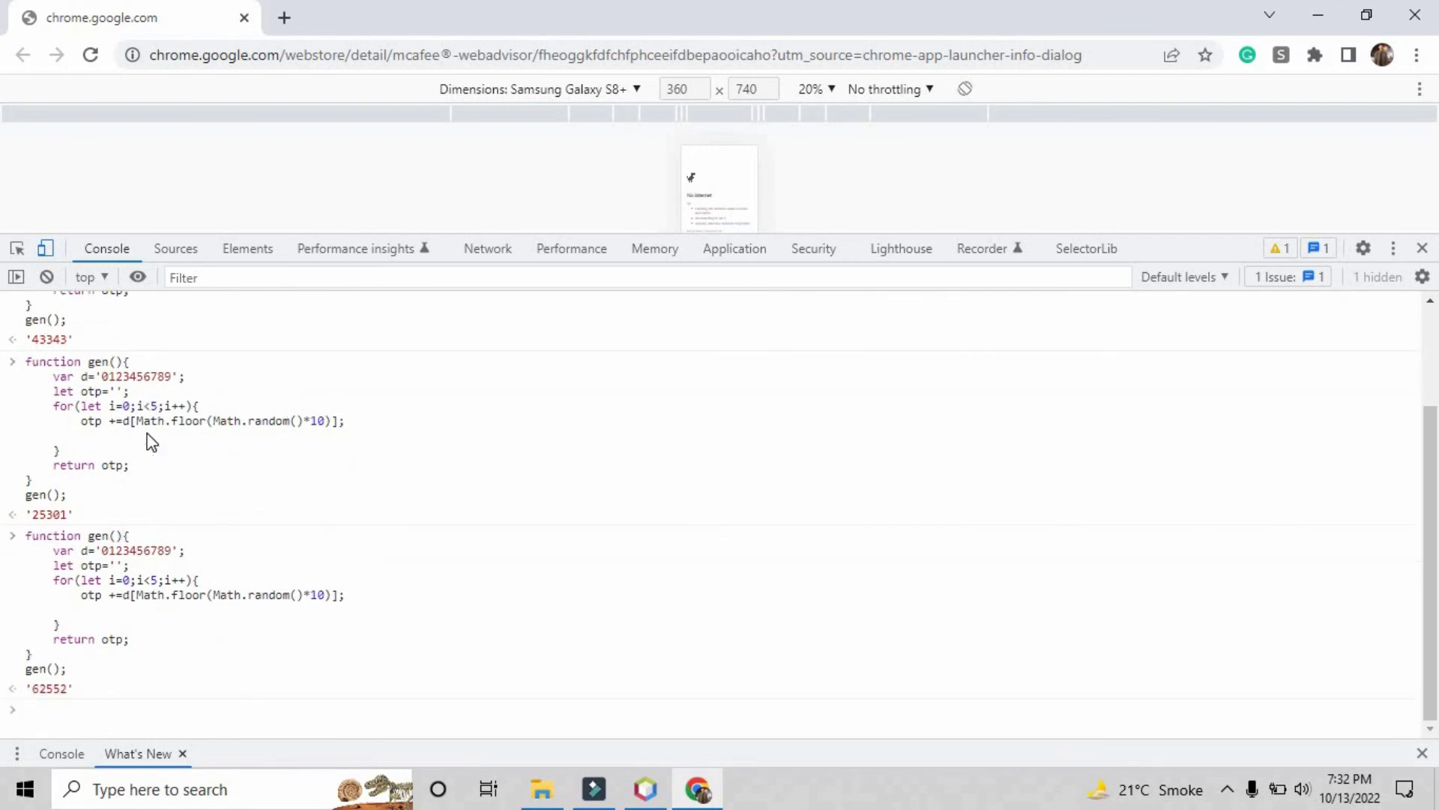